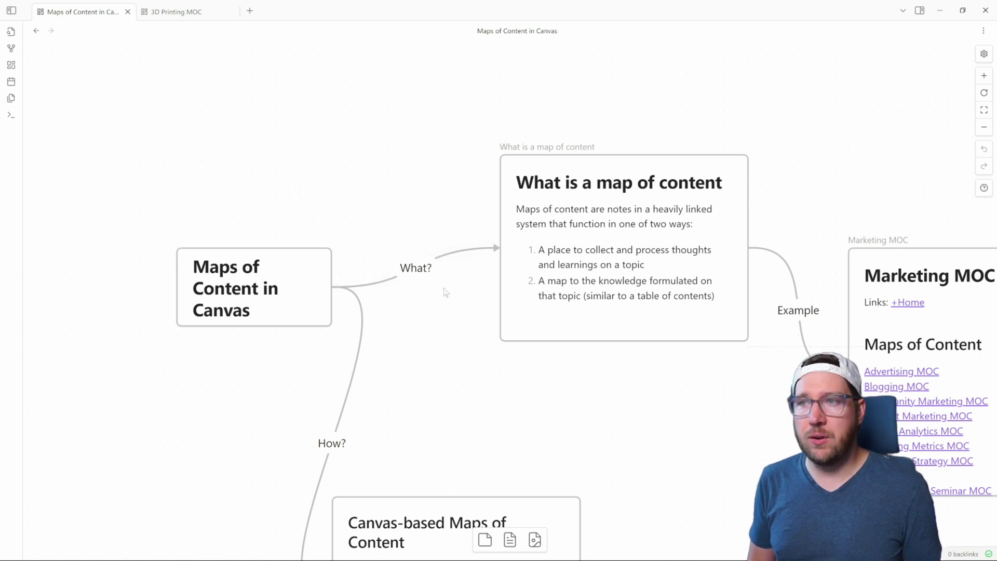
drag(674, 305, 763, 343)
scroll(740, 464, right, 2)
scroll(740, 463, down, 1)
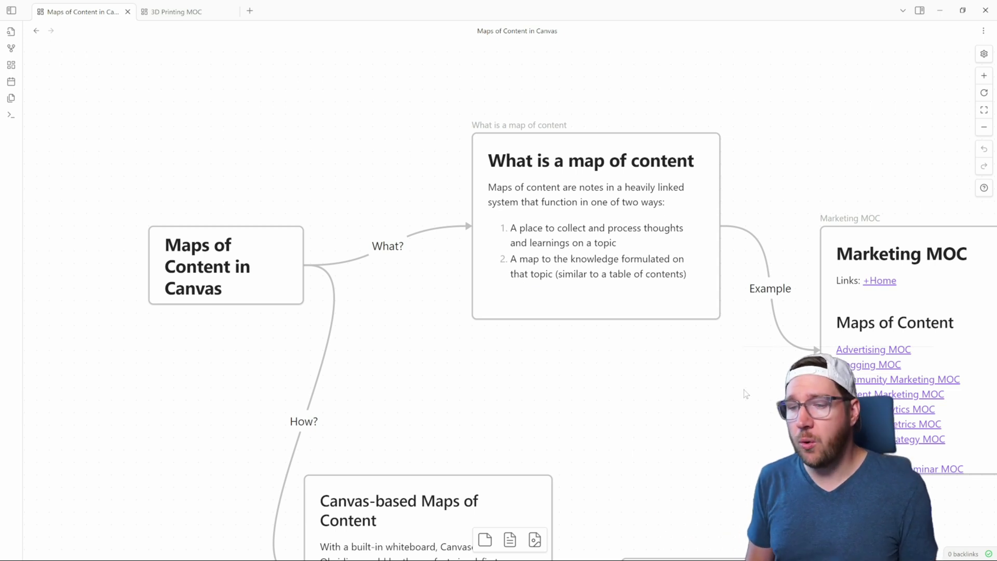
Centre the canvas on the Marketing MOC card and select it.
drag(745, 394, 395, 316)
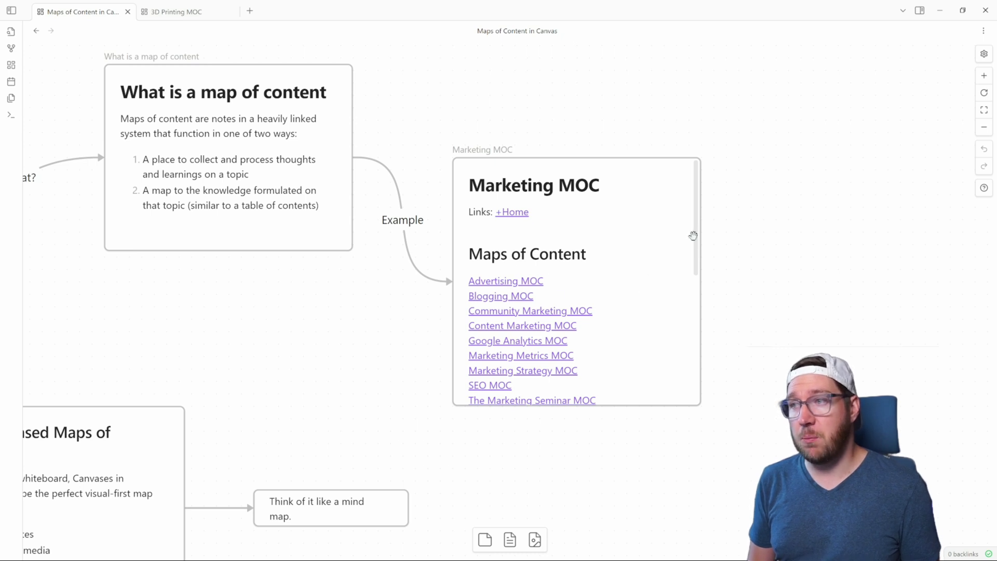
scroll(637, 260, down, 4)
scroll(639, 260, up, 2)
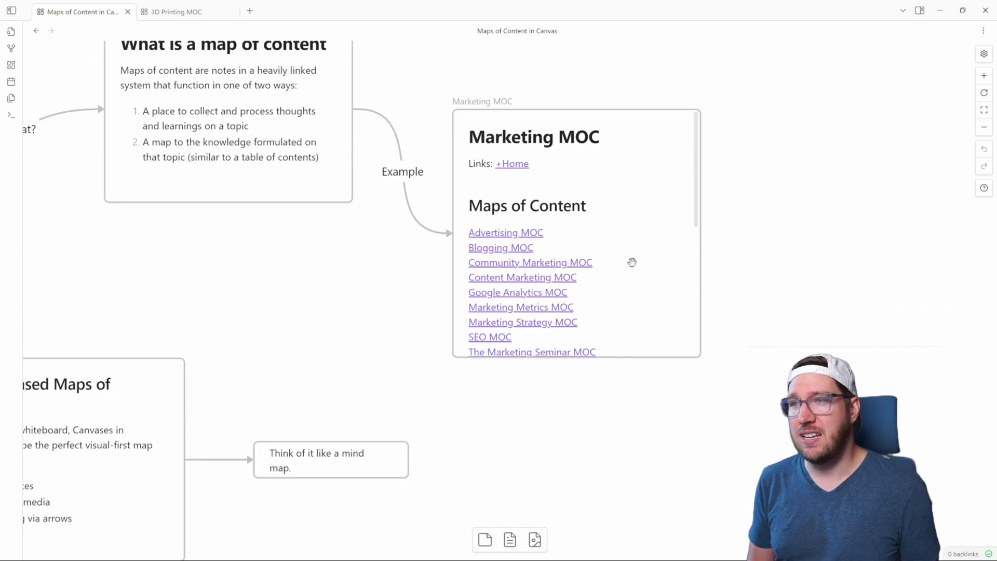
click(607, 240)
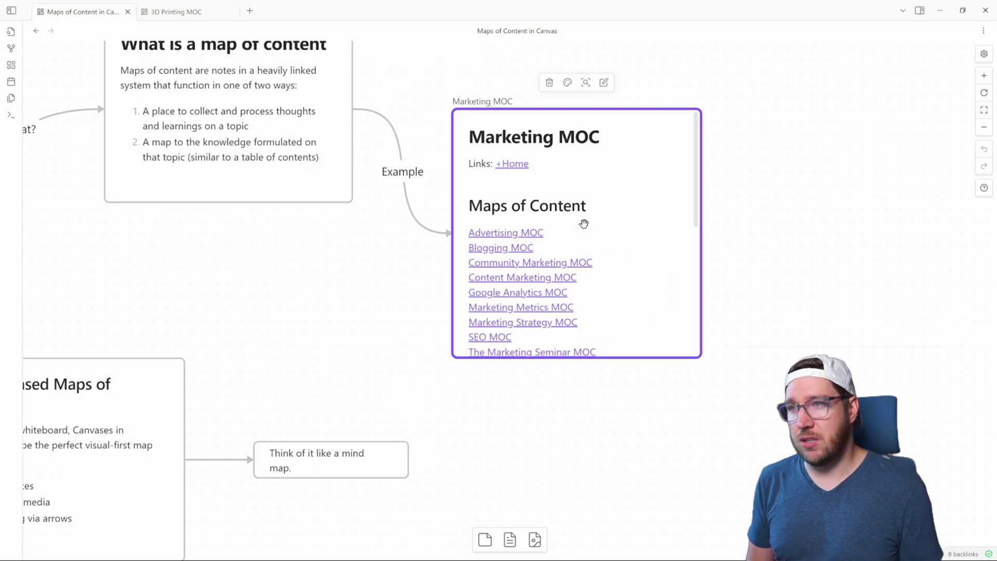
Scroll the Marketing MOC card's list from Advertising MOC to The Marketing Seminar MOC, previewing linked notes.
scroll(583, 223, down, 3)
mouse_move(590, 231)
scroll(590, 231, up, 3)
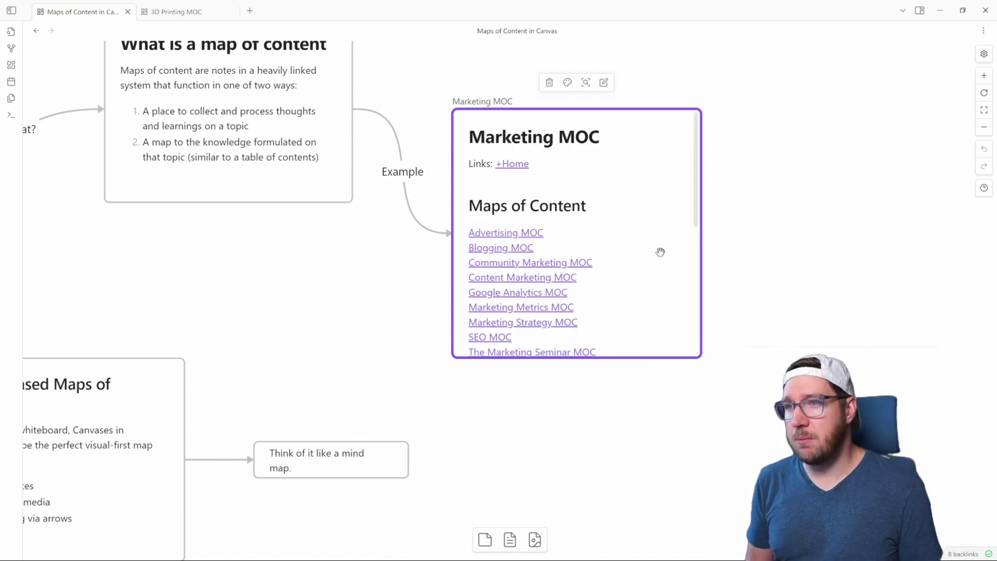
scroll(647, 291, down, 2)
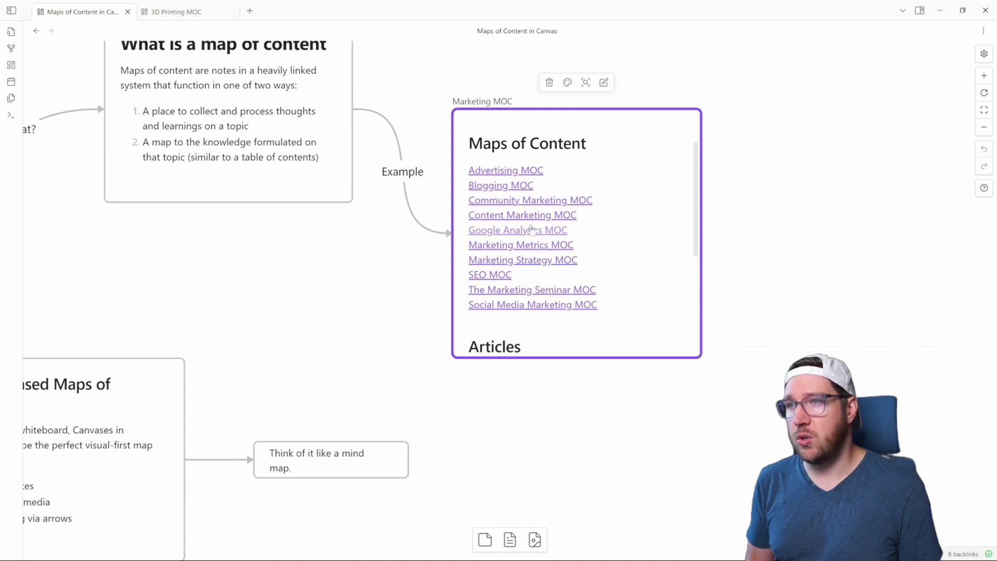
mouse_move(529, 232)
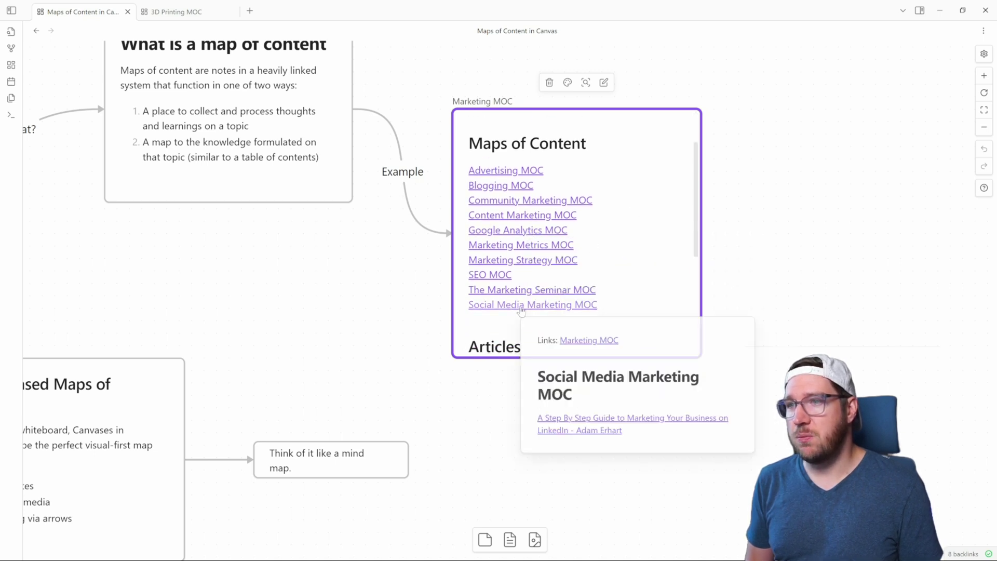
mouse_move(521, 312)
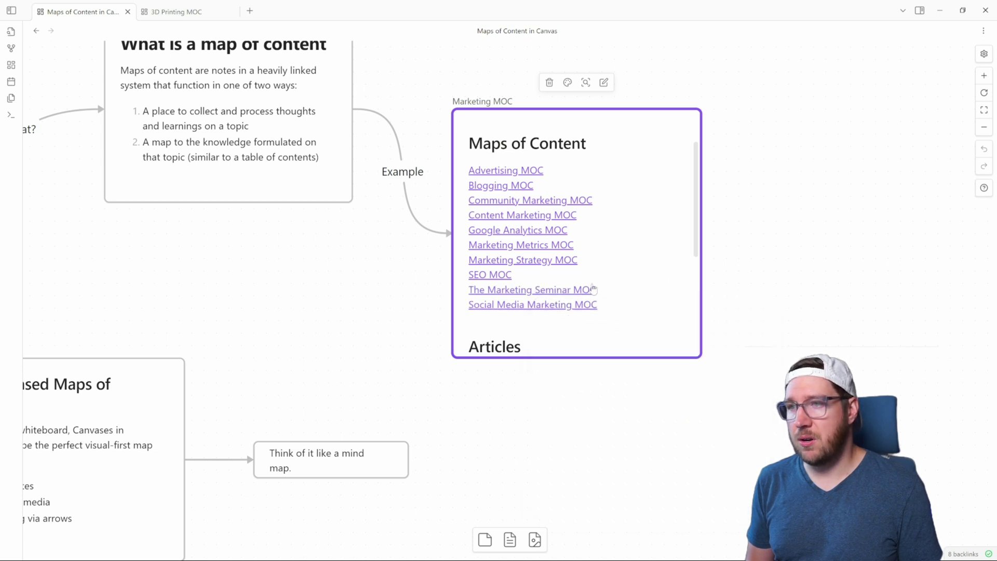
scroll(684, 194, down, 3)
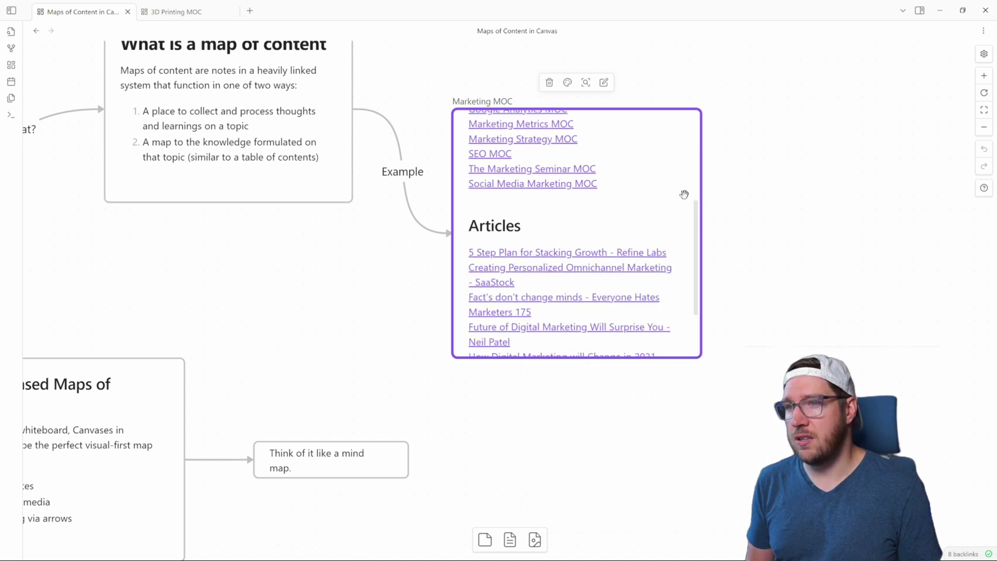
scroll(684, 194, down, 2)
mouse_move(575, 185)
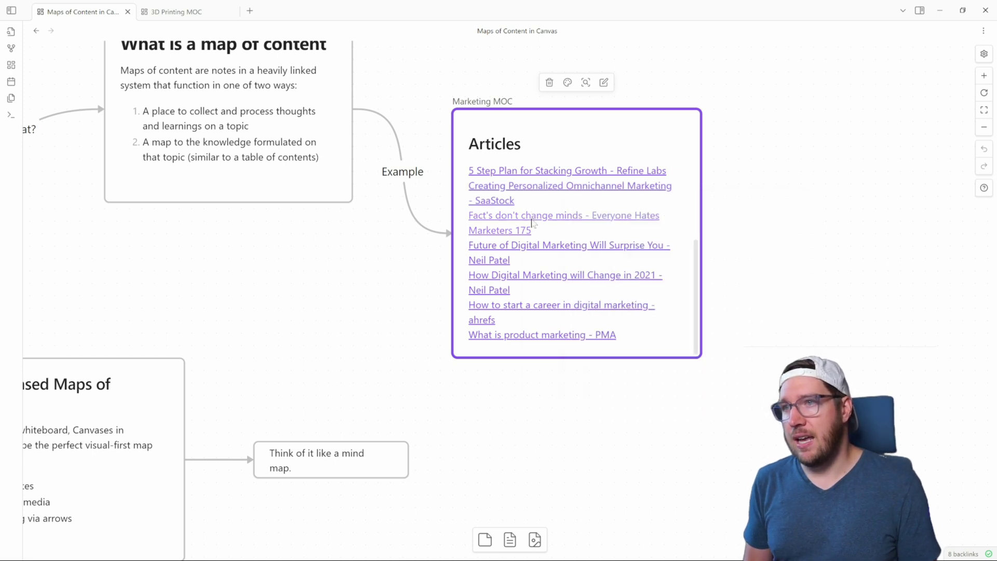
mouse_move(514, 248)
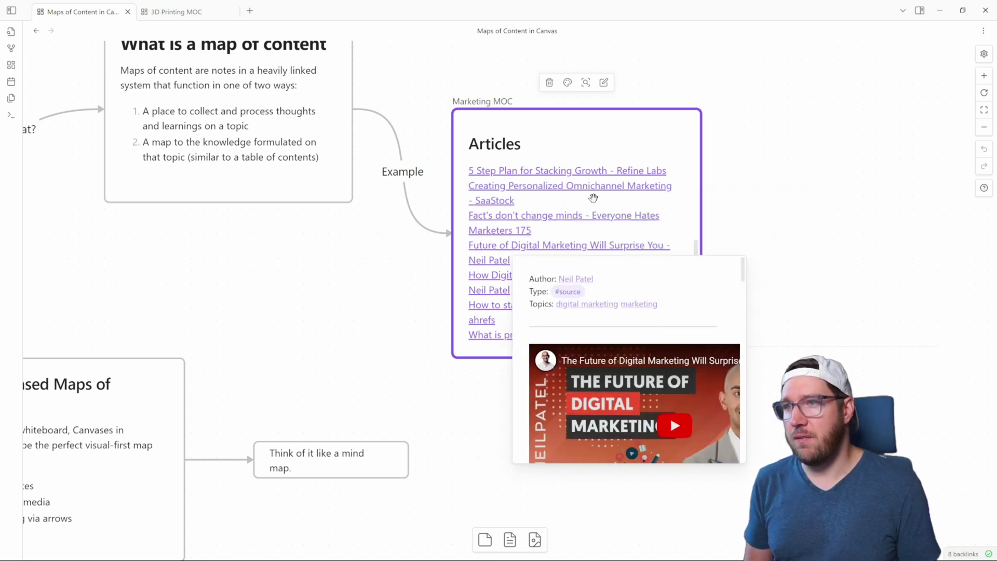
scroll(593, 197, up, 3)
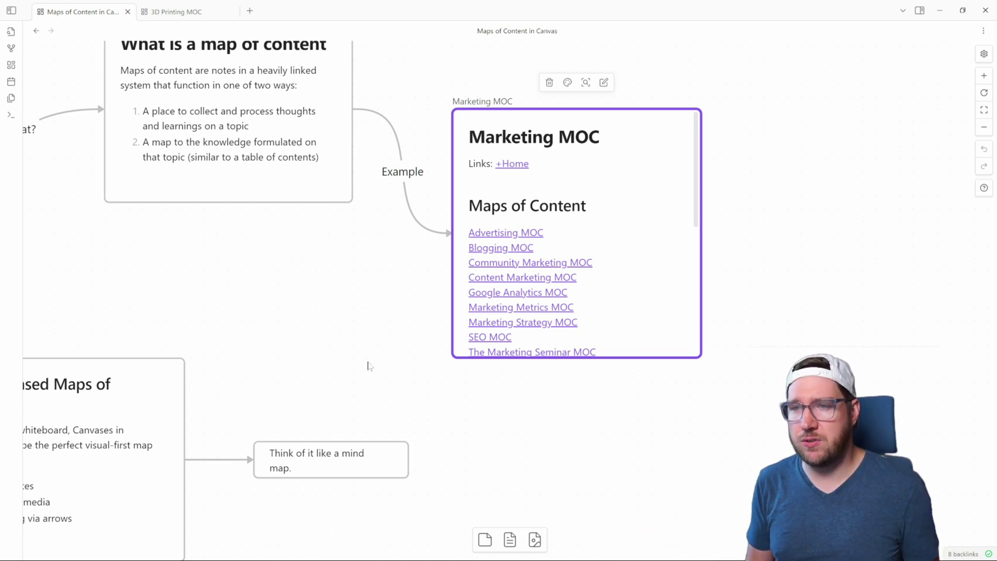
Zoom in on the Canvas-based Maps of Content card, then centre on the Downsides card.
drag(271, 388, 556, 166)
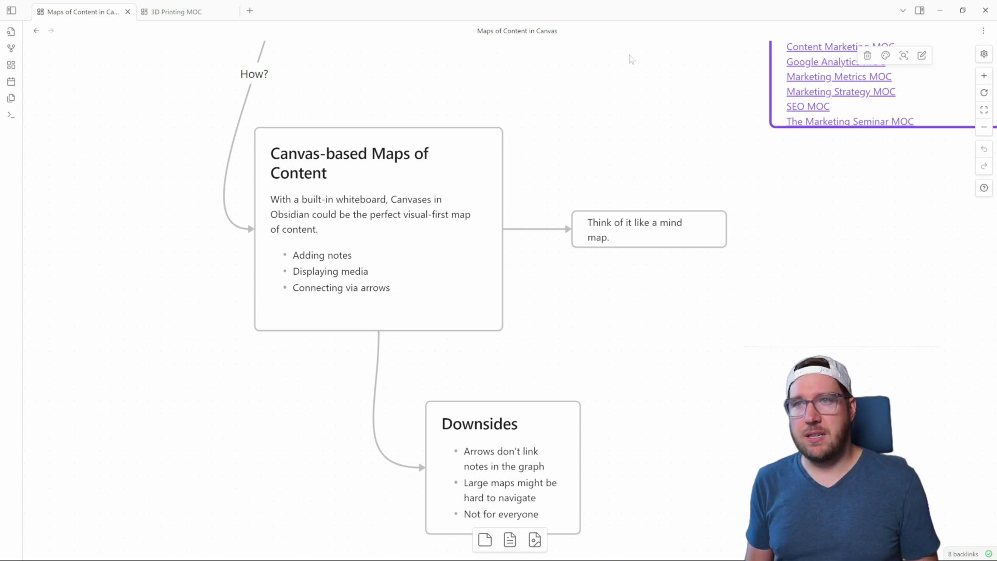
scroll(223, 343, up, 3)
scroll(249, 327, down, 2)
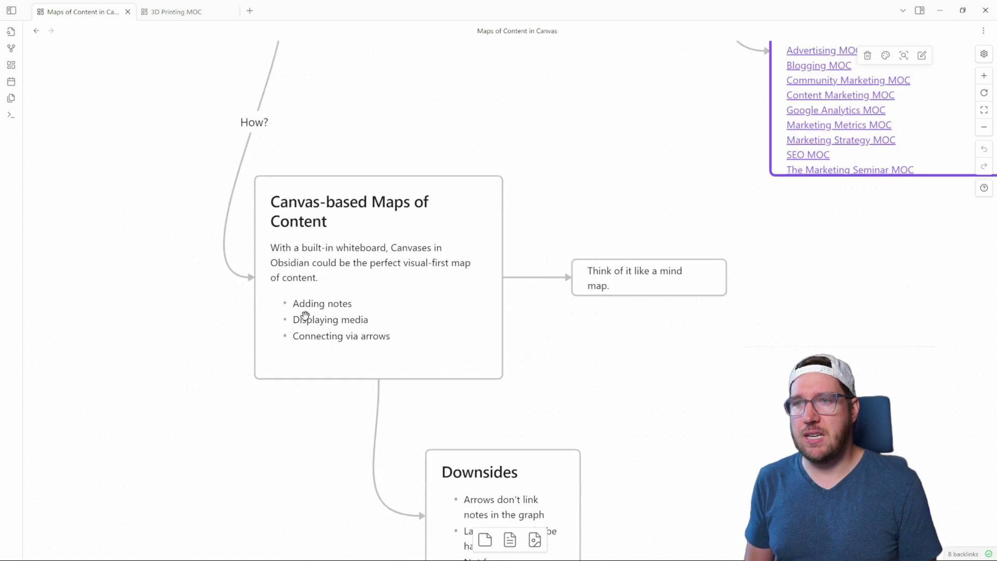
scroll(304, 311, up, 2)
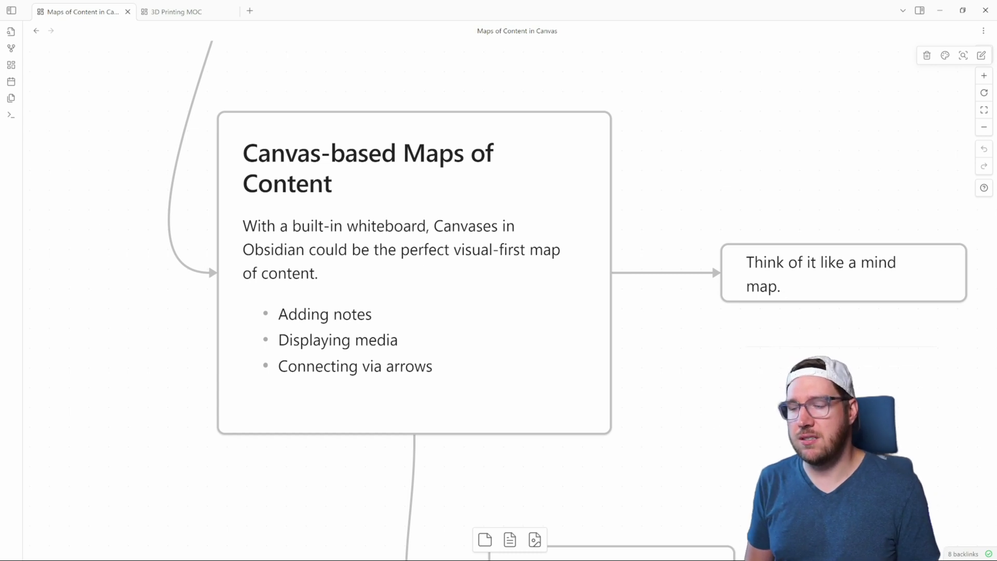
scroll(783, 283, down, 8)
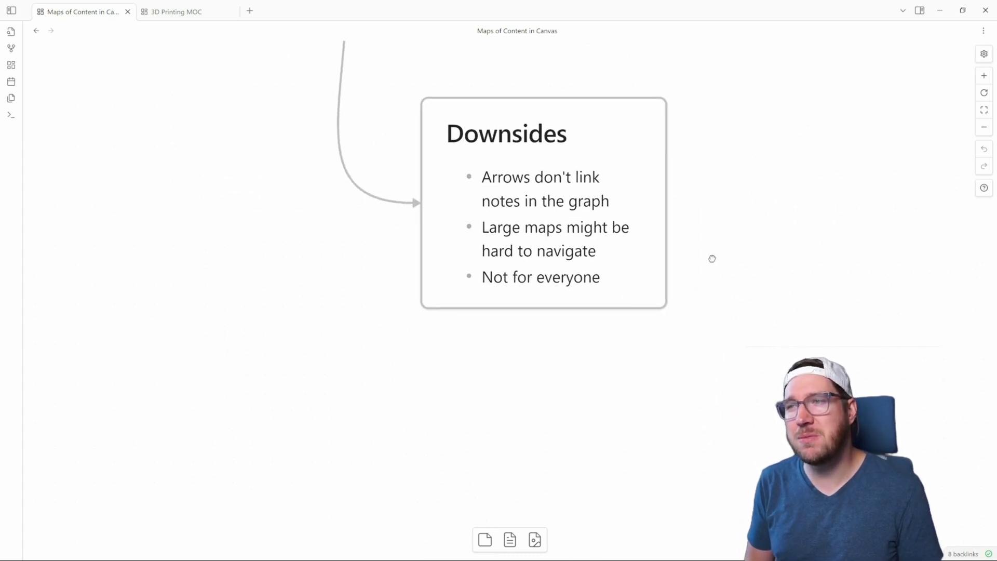
drag(670, 298, 661, 312)
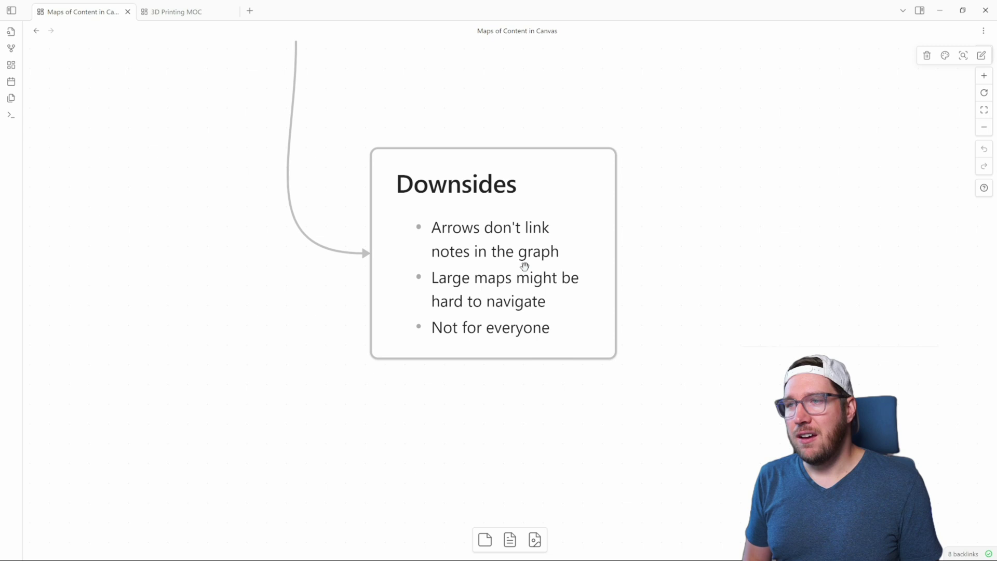
scroll(651, 257, down, 5)
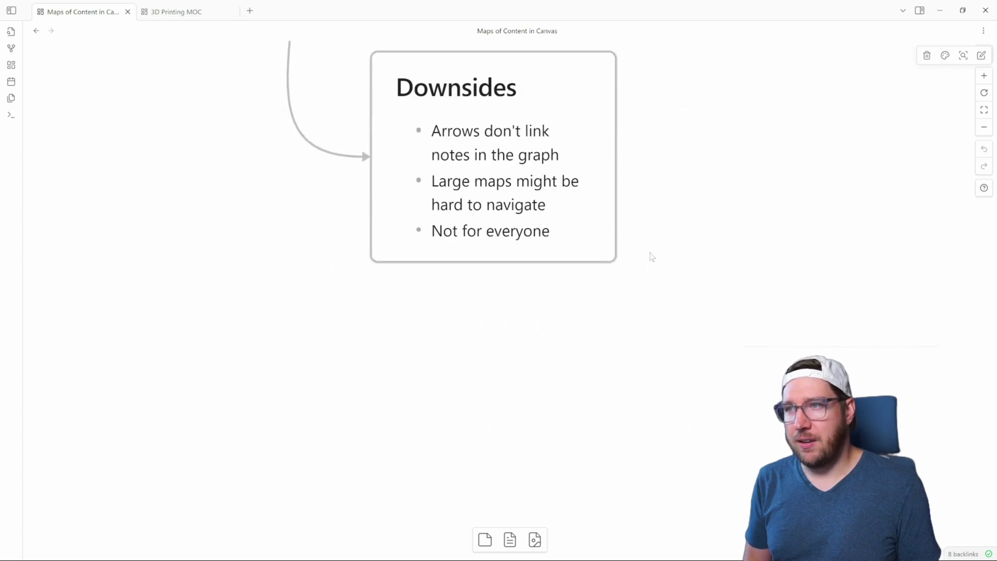
Select the What is a map of content card, Marketing MOC card and example connection, then return to Downsides.
drag(633, 207, 679, 349)
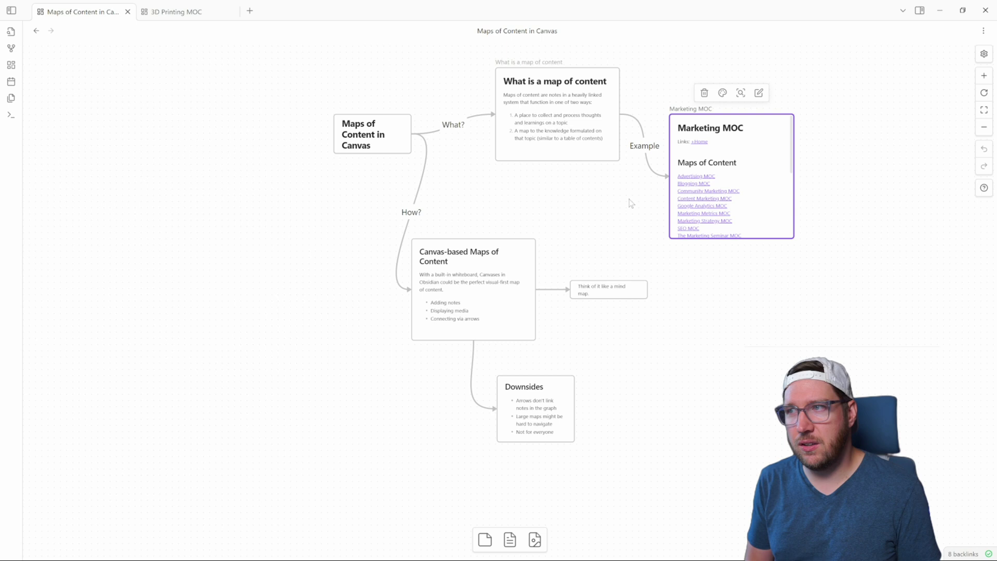
click(561, 106)
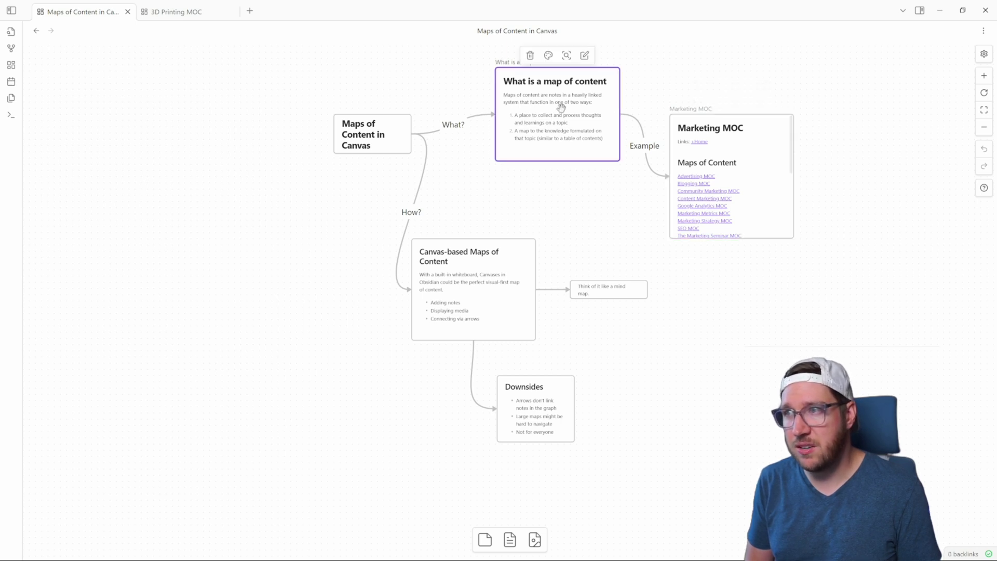
click(761, 144)
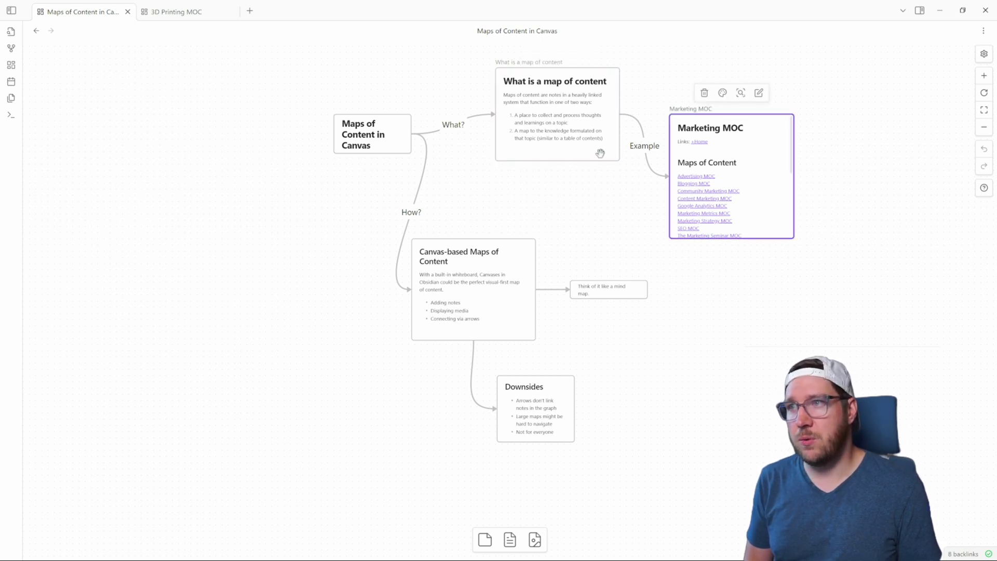
click(638, 122)
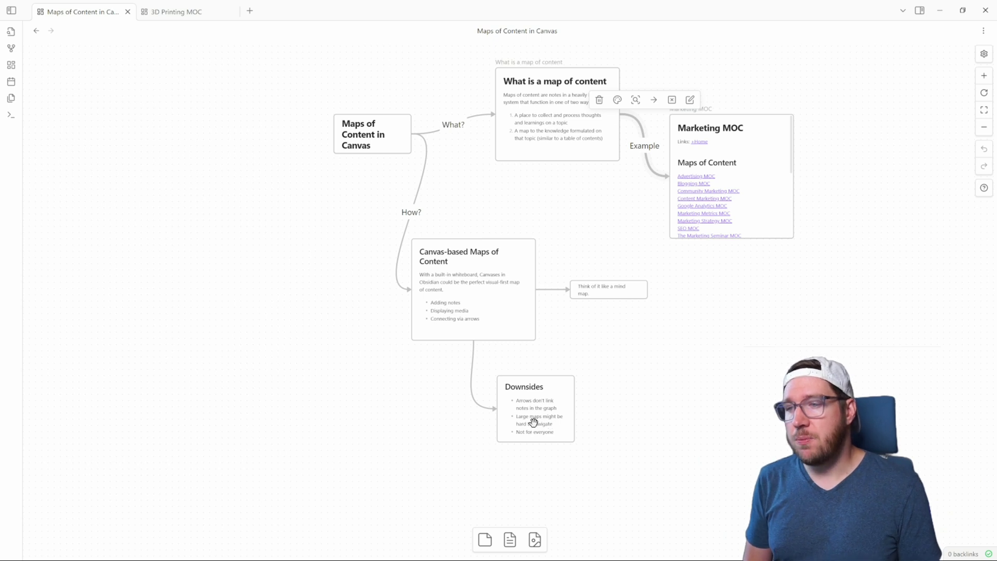
scroll(533, 422, up, 8)
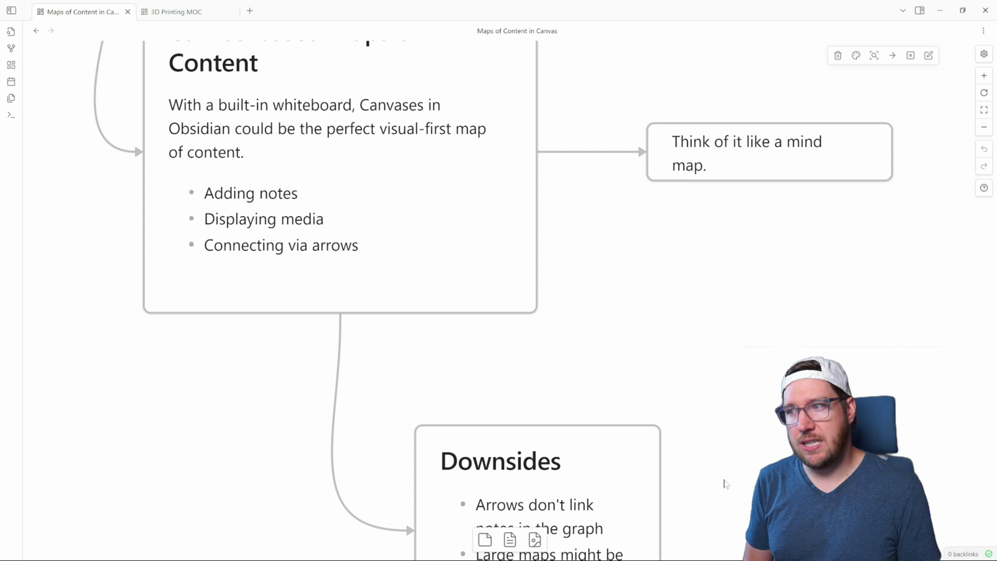
drag(723, 488, 680, 219)
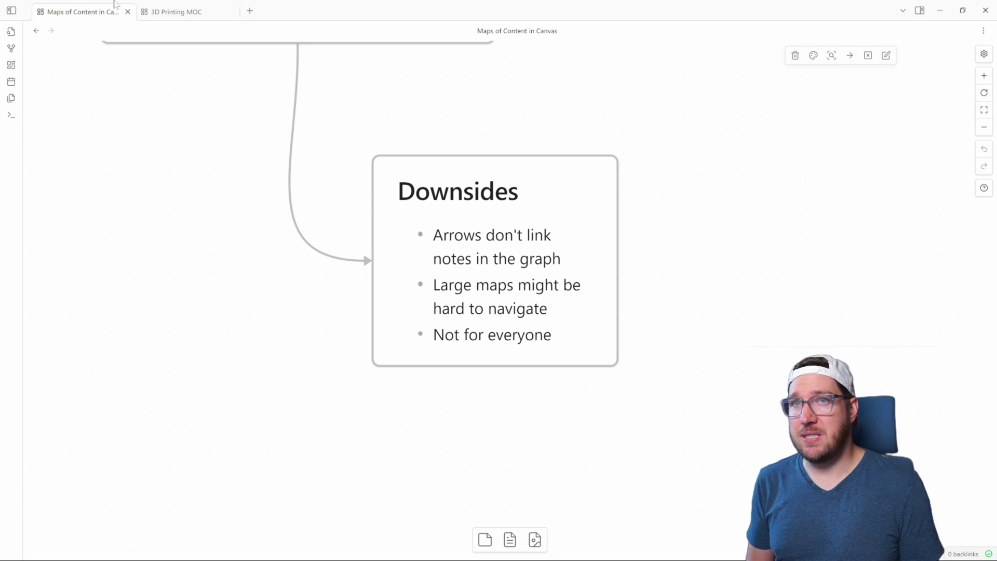
Open the 3D Printing MOC canvas and zoom in and out over its cards.
click(171, 12)
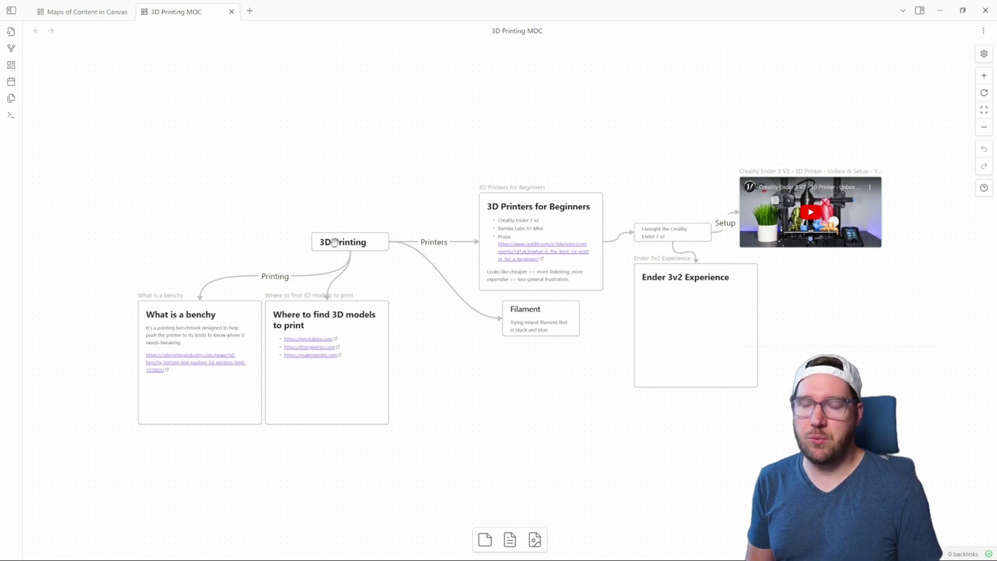
scroll(350, 250, up, 5)
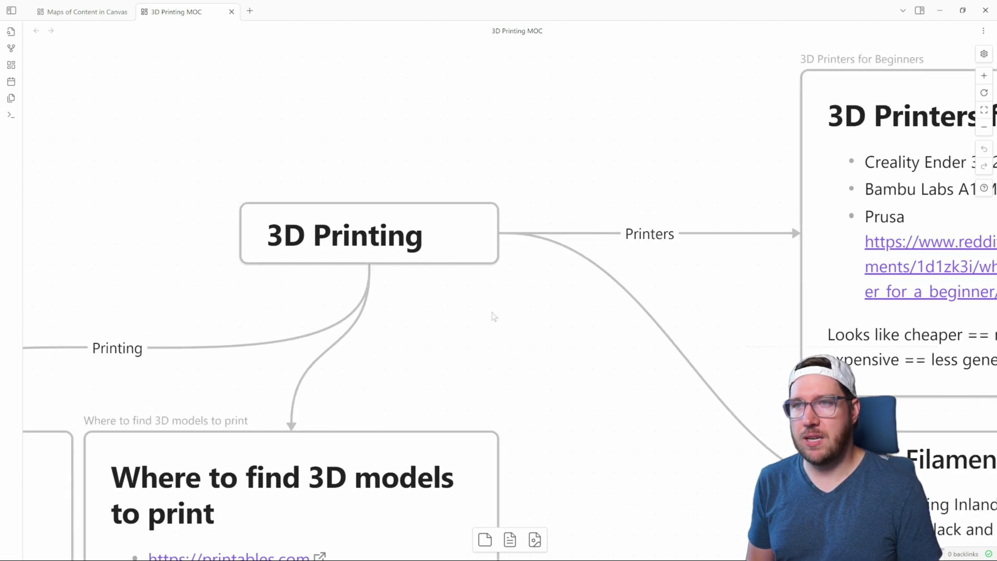
scroll(493, 316, down, 5)
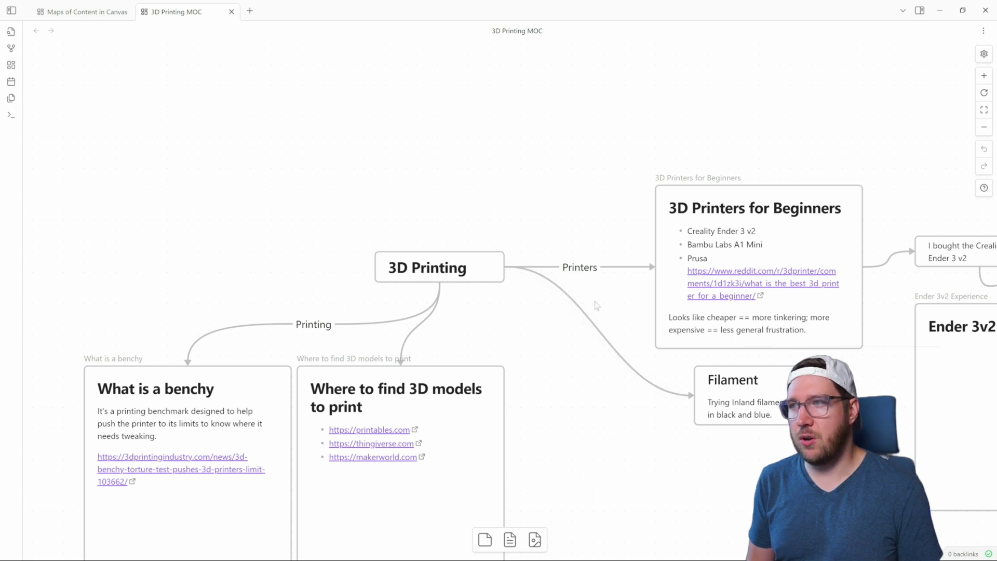
click(809, 243)
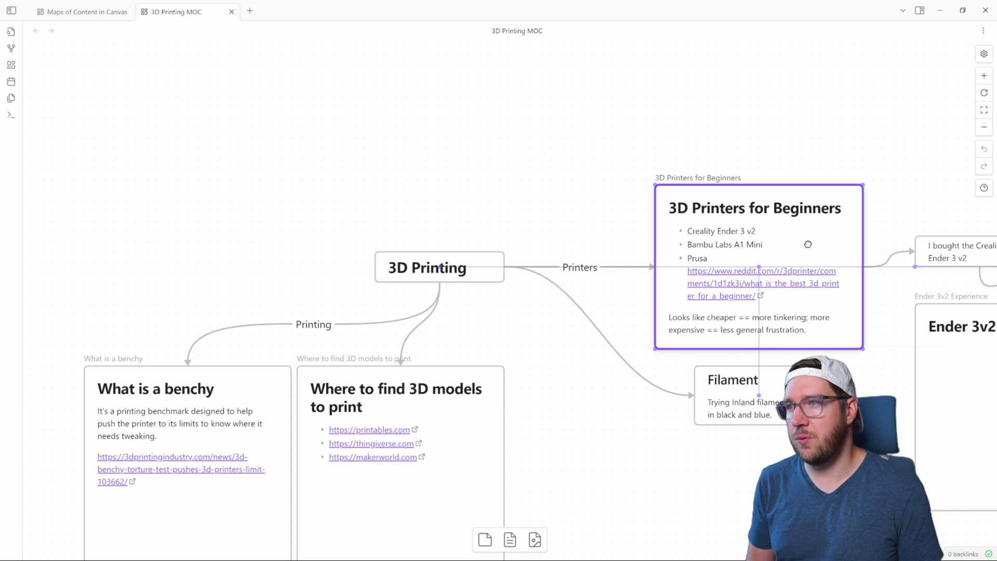
drag(841, 161, 535, 206)
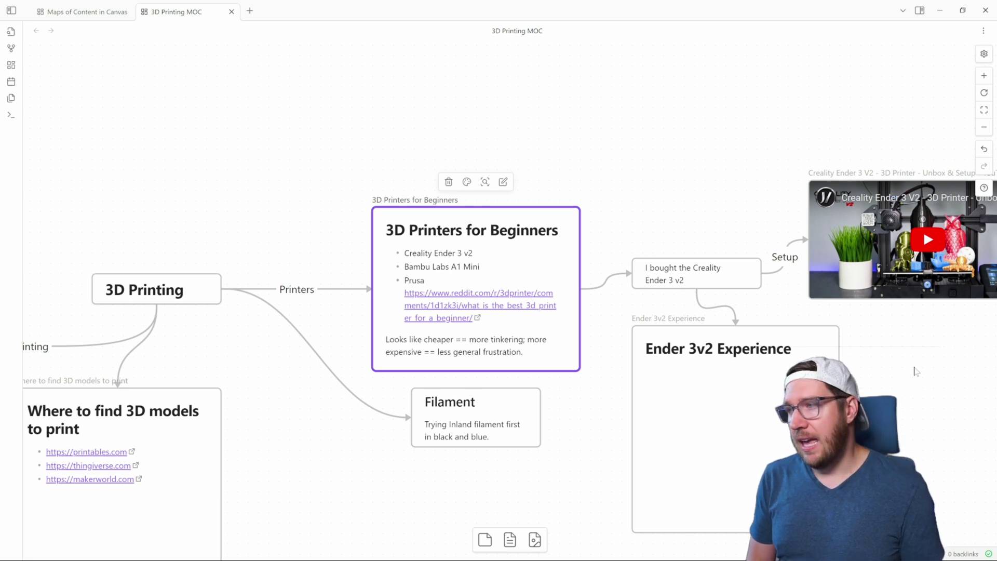
drag(914, 371, 749, 329)
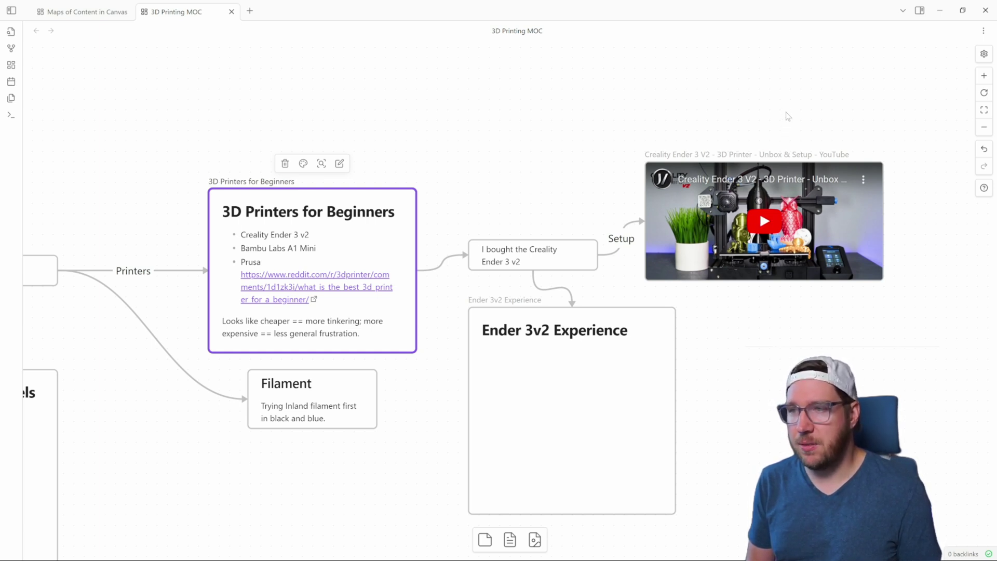
click(565, 367)
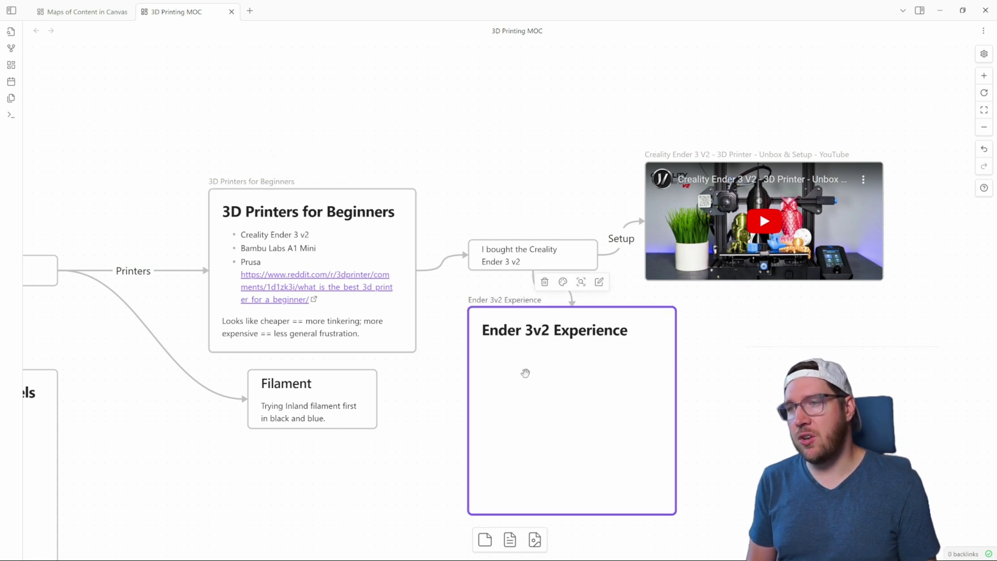
click(533, 347)
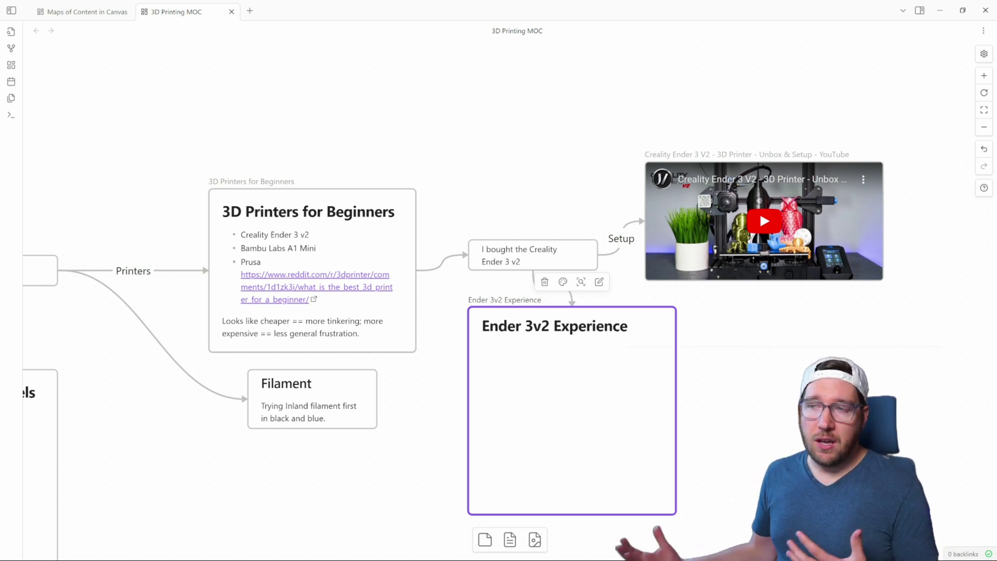
Deselect the Ender 3v2 Experience card and pan the What is a benchy card into view.
click(334, 508)
scroll(218, 423, left, 5)
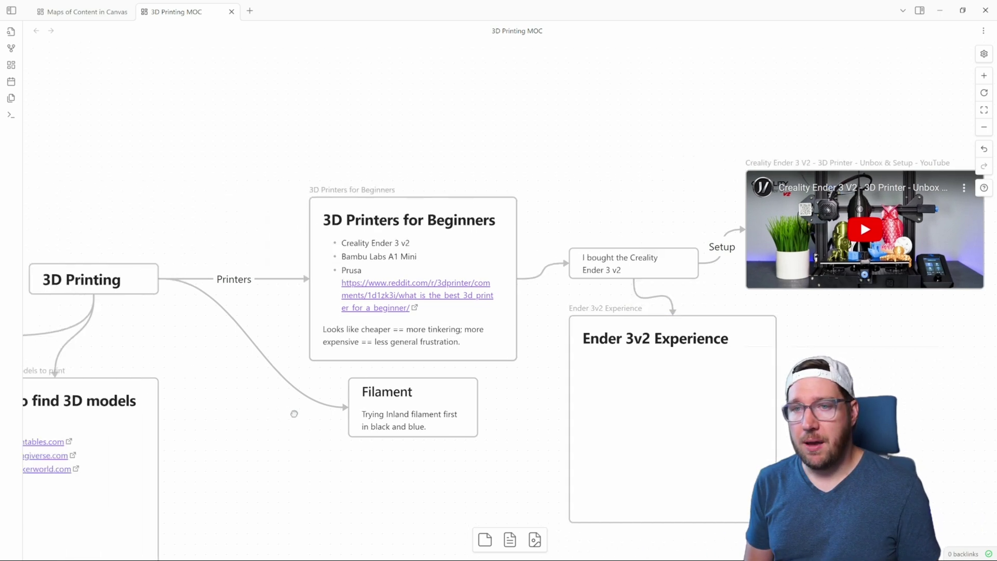
scroll(294, 412, down, 1)
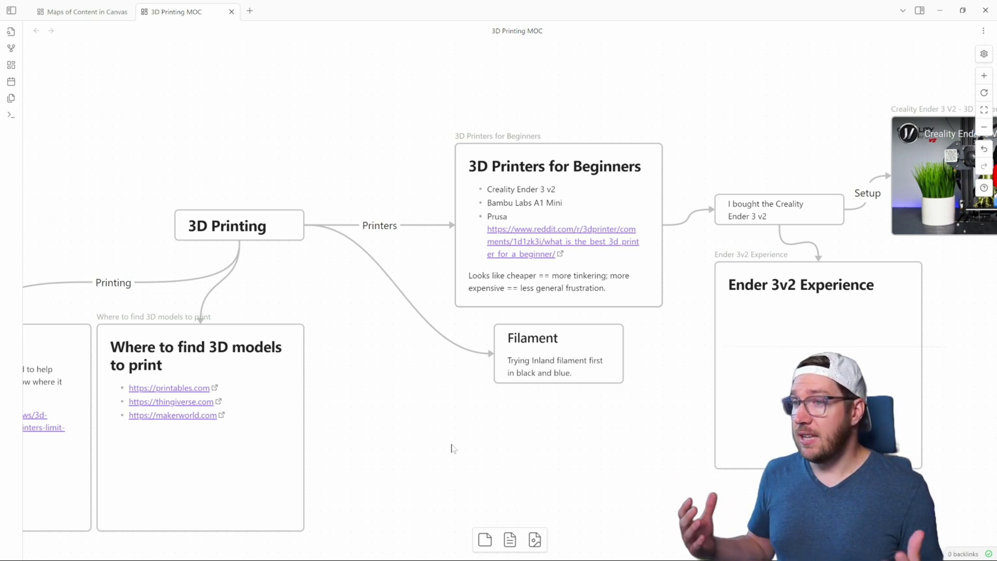
drag(354, 427, 676, 347)
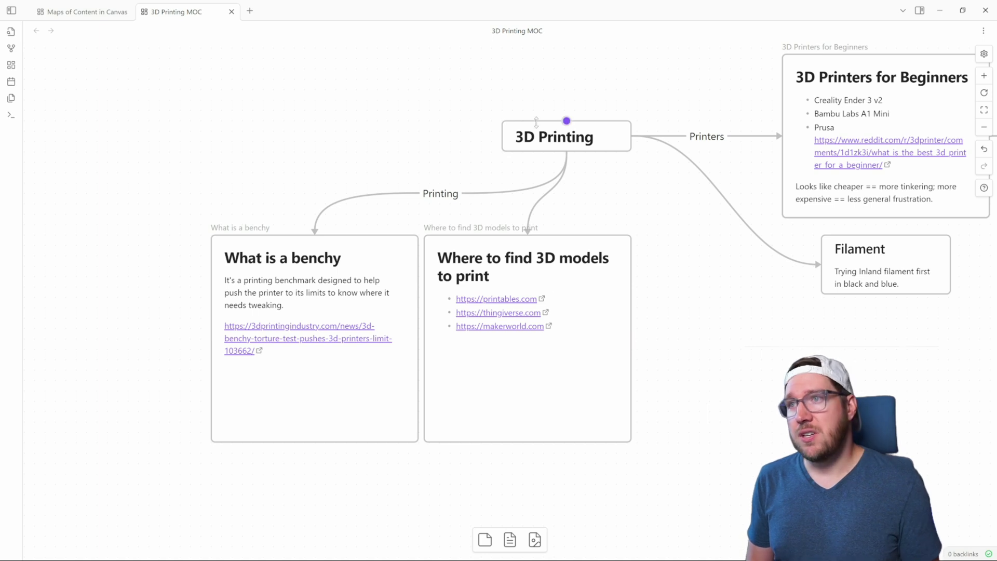
Draw an arrow from the 3D Printing card to a new blank card, labelled '3D modeling'.
drag(502, 136, 313, 106)
click(332, 119)
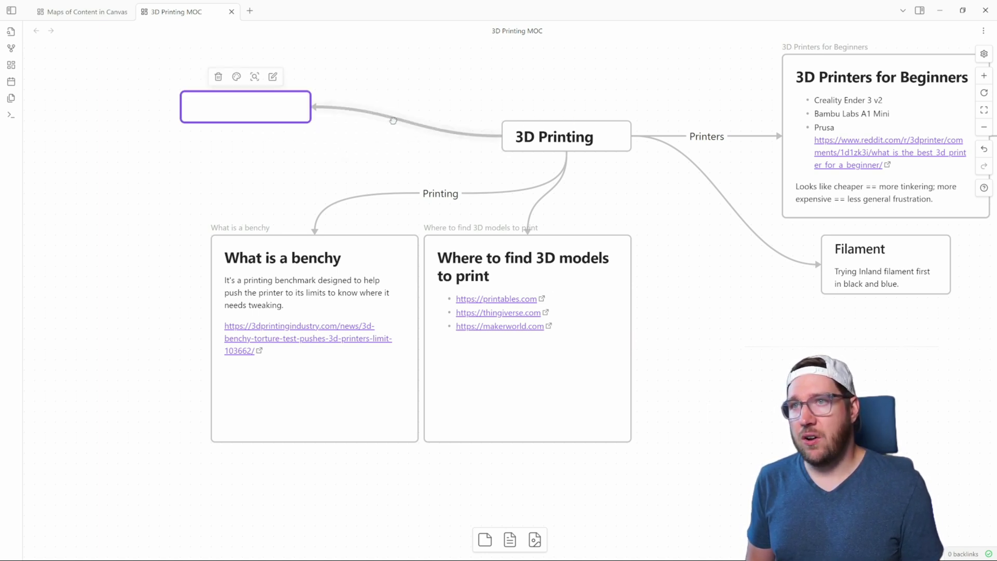
double_click(392, 119)
text(3D )
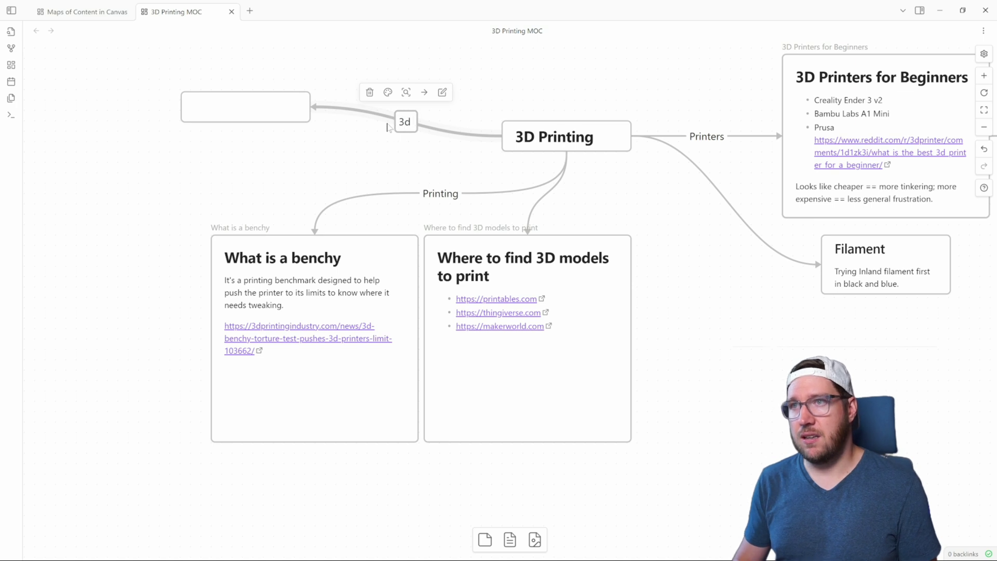
text(modeling)
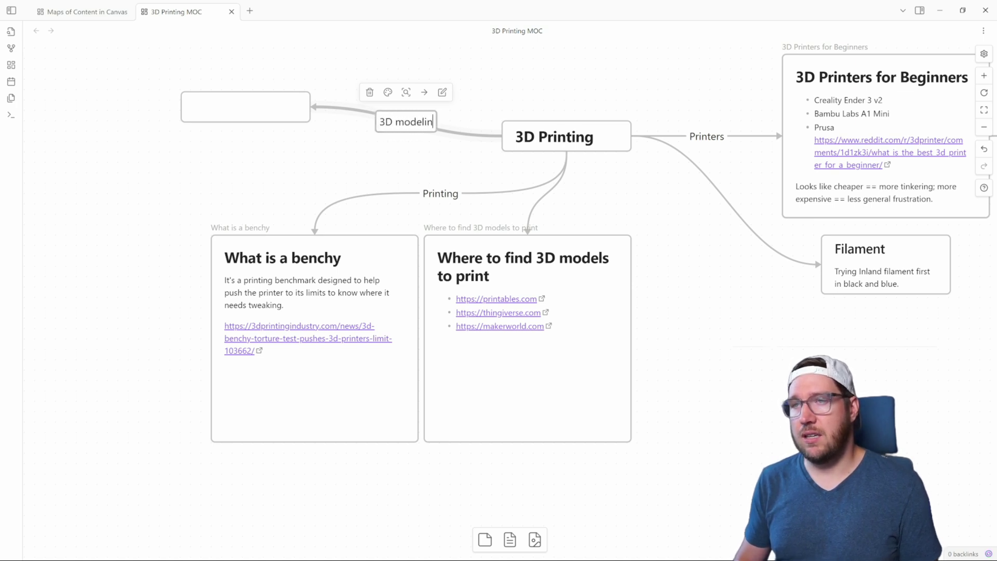
Write '3d modeling might need its own canvas' in the new card.
click(237, 120)
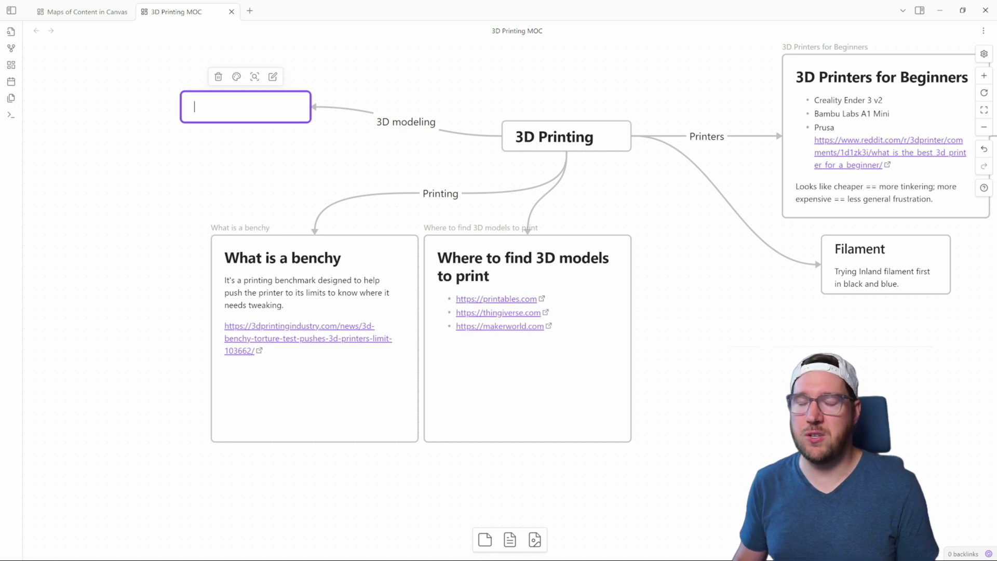
text(3d modeling migh)
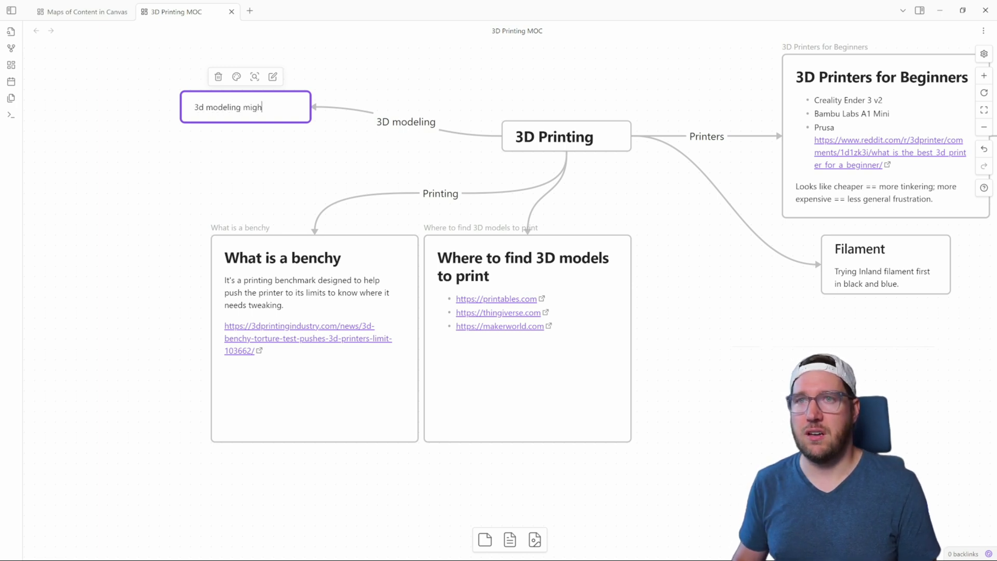
text(t need its own canvas)
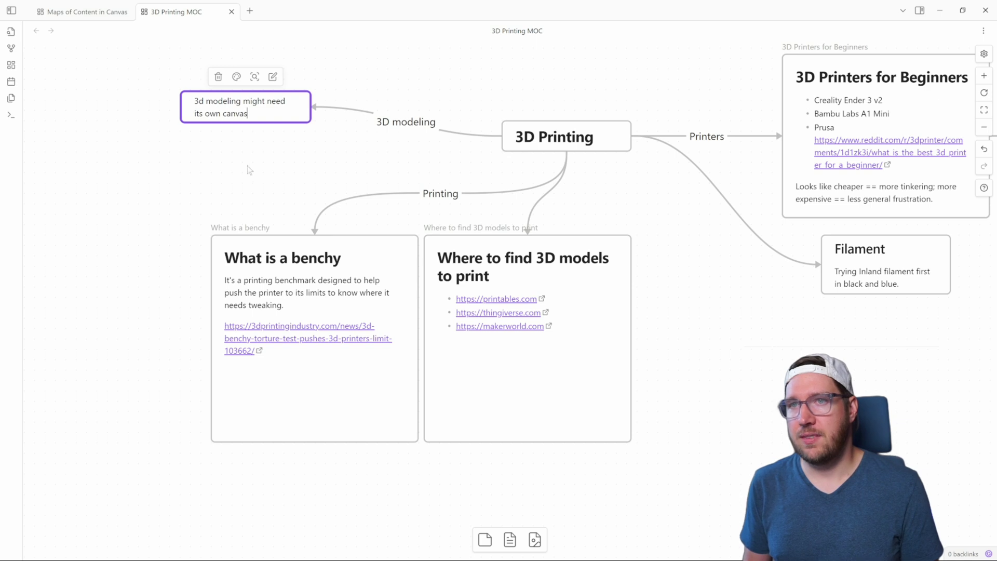
click(248, 170)
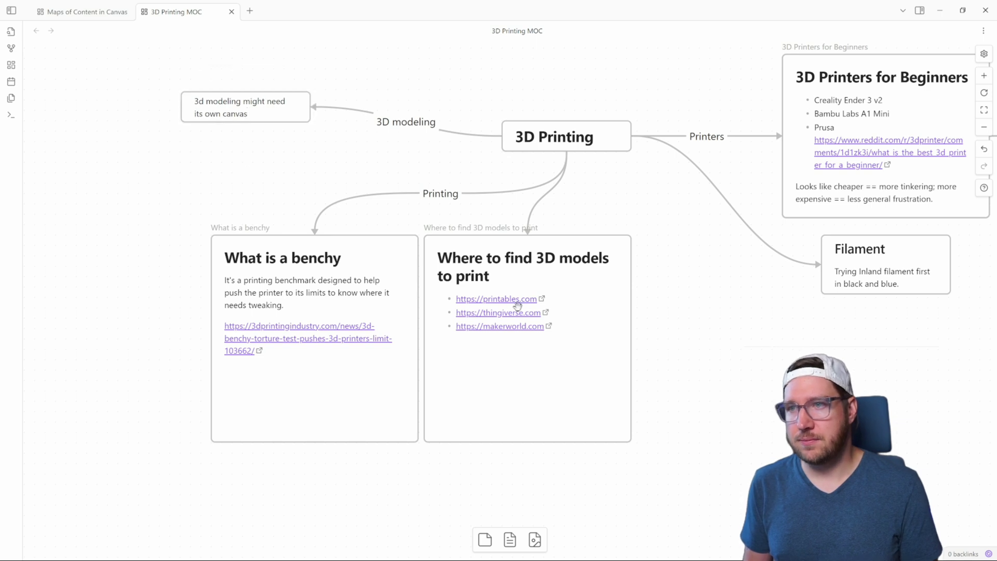
Zoom out and centre the 3D Printing MOC map so every card, including 3D modeling, shows.
scroll(681, 295, down, 1)
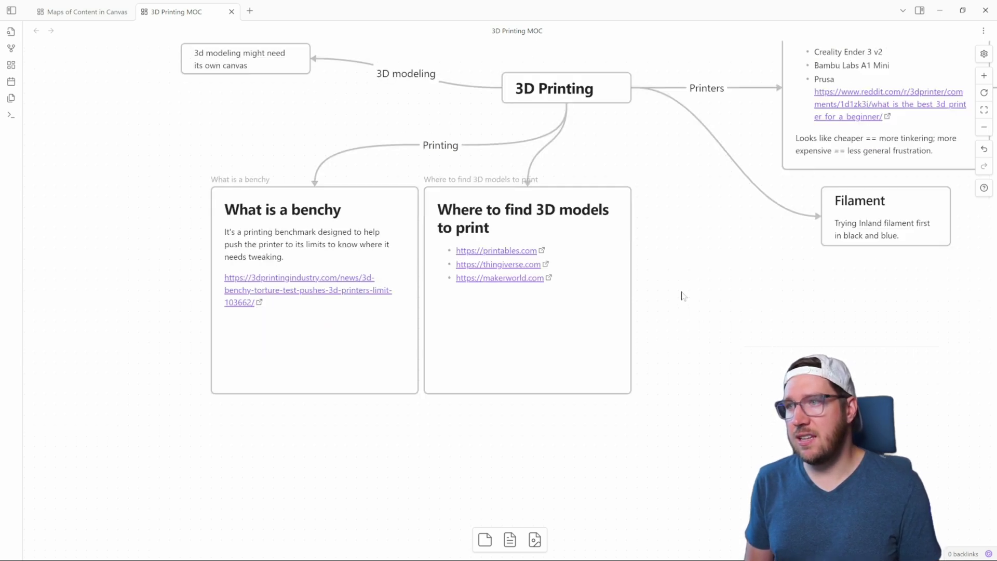
scroll(682, 296, up, 1)
scroll(682, 296, down, 1)
scroll(682, 296, down, 5)
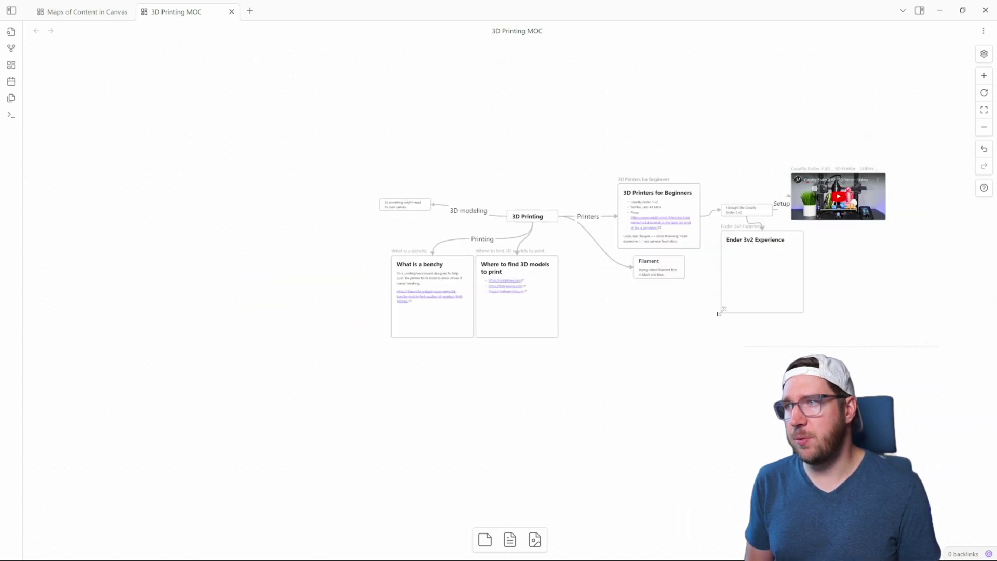
drag(685, 322, 600, 325)
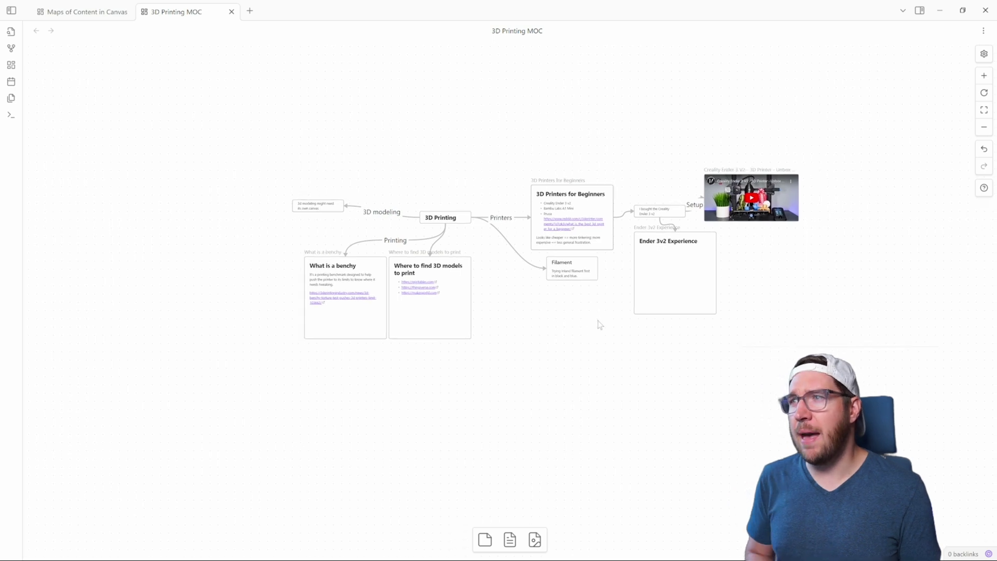